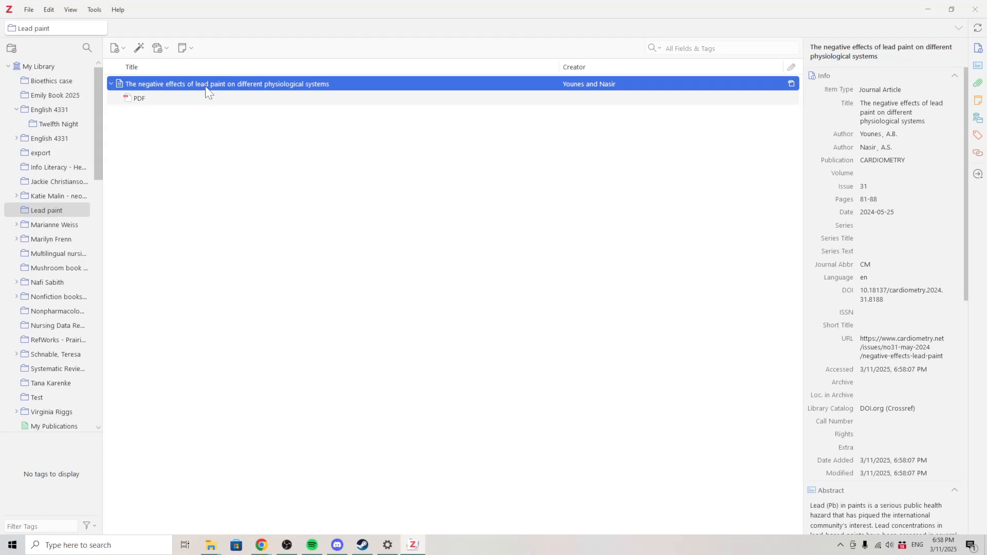
- Attach the downloaded file The_negative_effects_of_lead_p to the article on lead paint and physiological systems
right_click(208, 91)
mouse_move(273, 220)
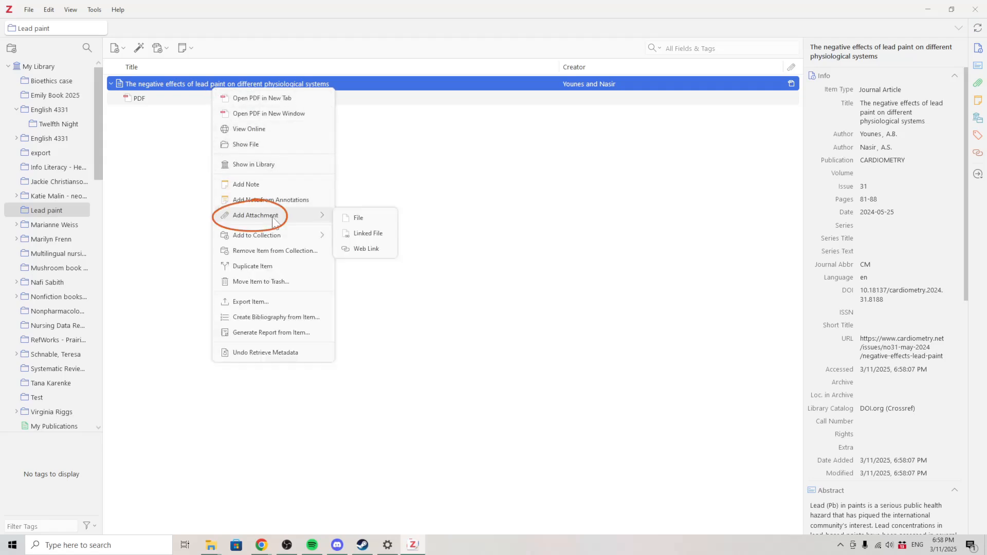
click(357, 218)
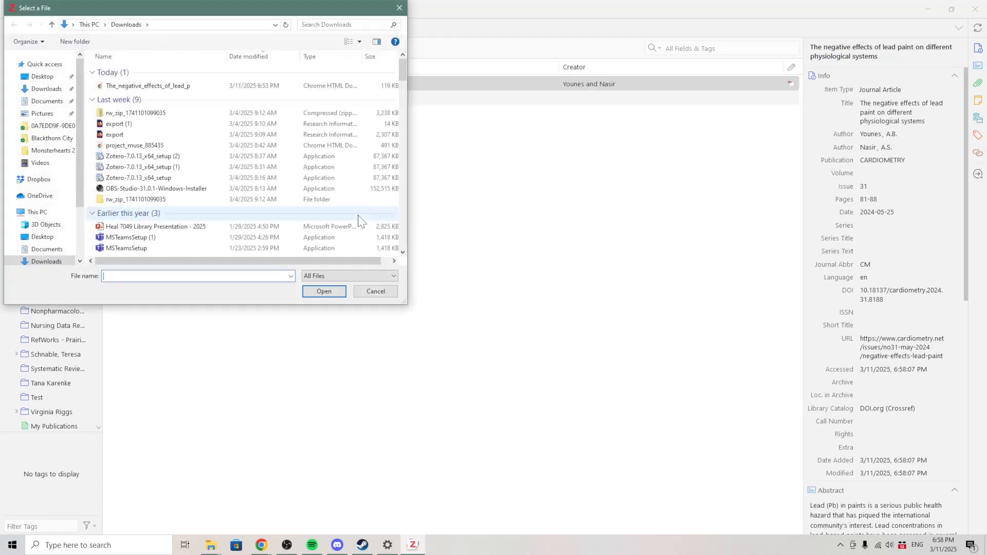
click(175, 87)
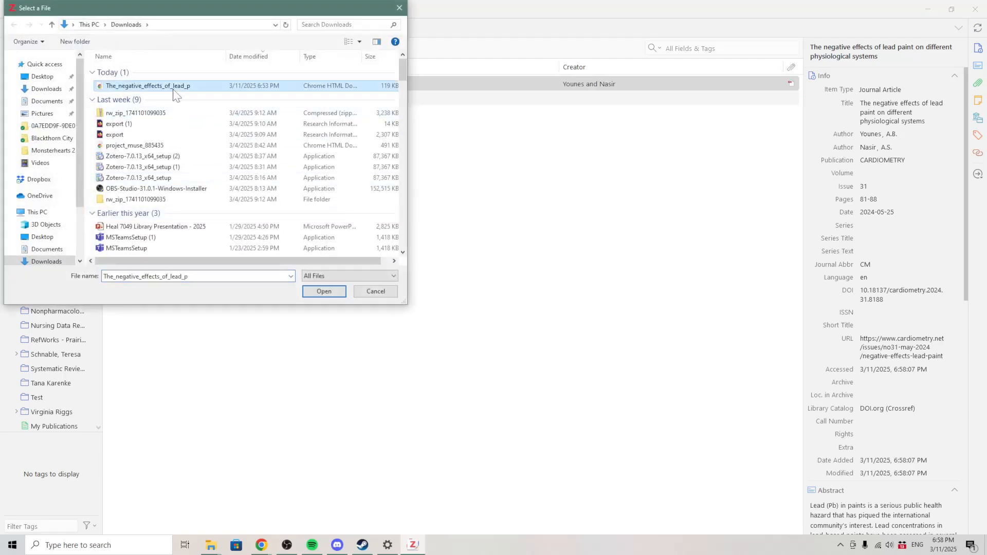
click(339, 291)
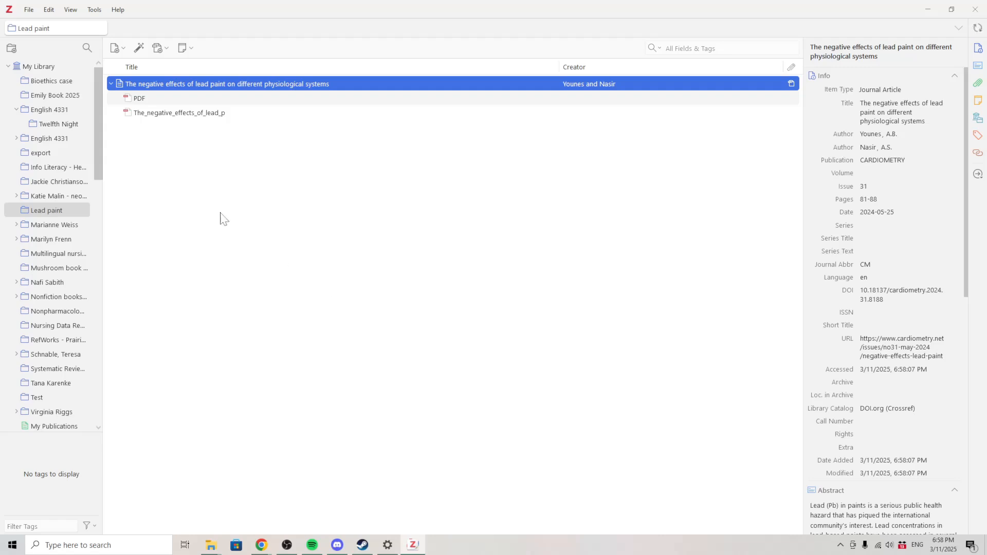
- Make Lead paint the target collection and start saving items from the MARQCAT "lead paint" results in Chrome with the Zotero Connector
click(58, 207)
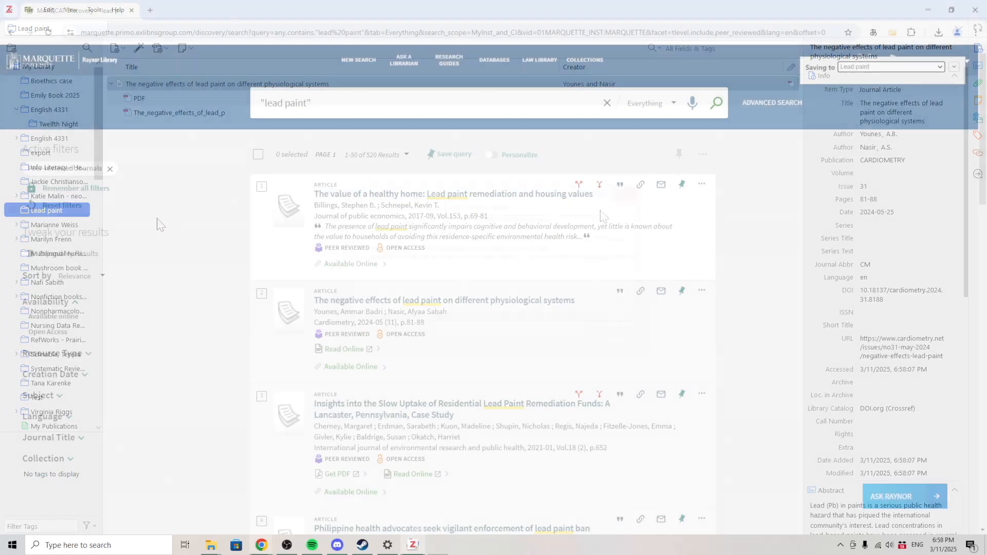
scroll(771, 261, down, 20)
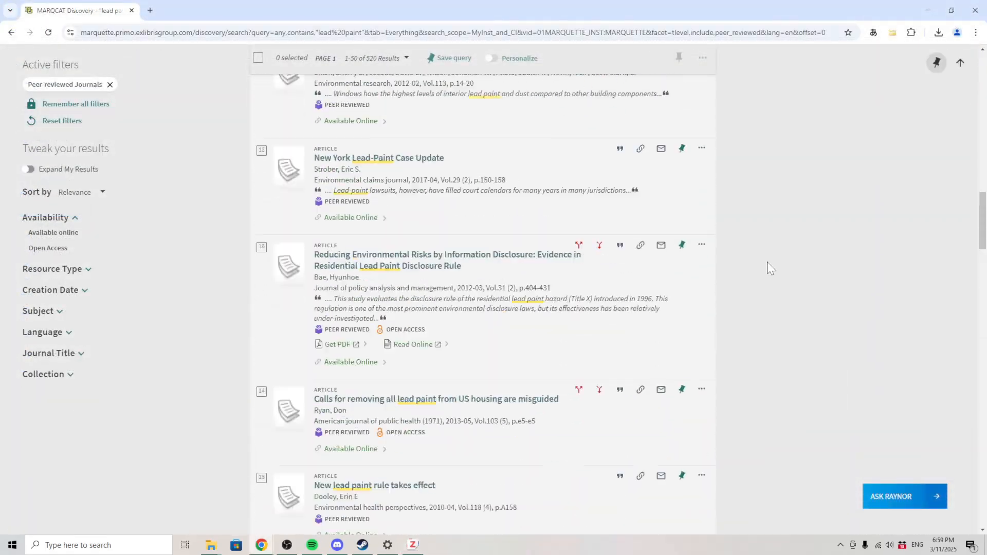
scroll(771, 257, up, 20)
click(893, 32)
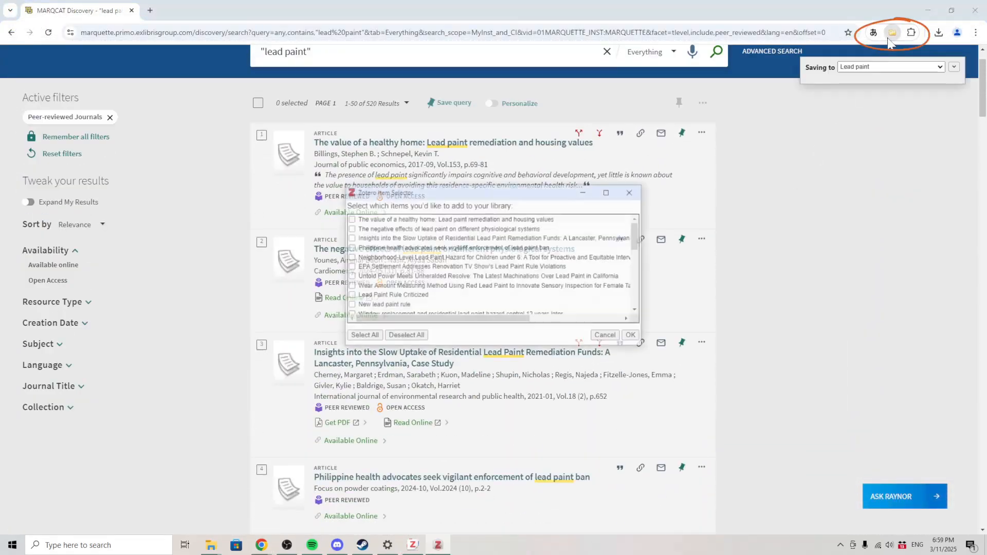
- Mark the first eight articles in the item selector, from "The value of a healthy home" through "Wear Amount Measuring Method"
click(350, 219)
click(350, 229)
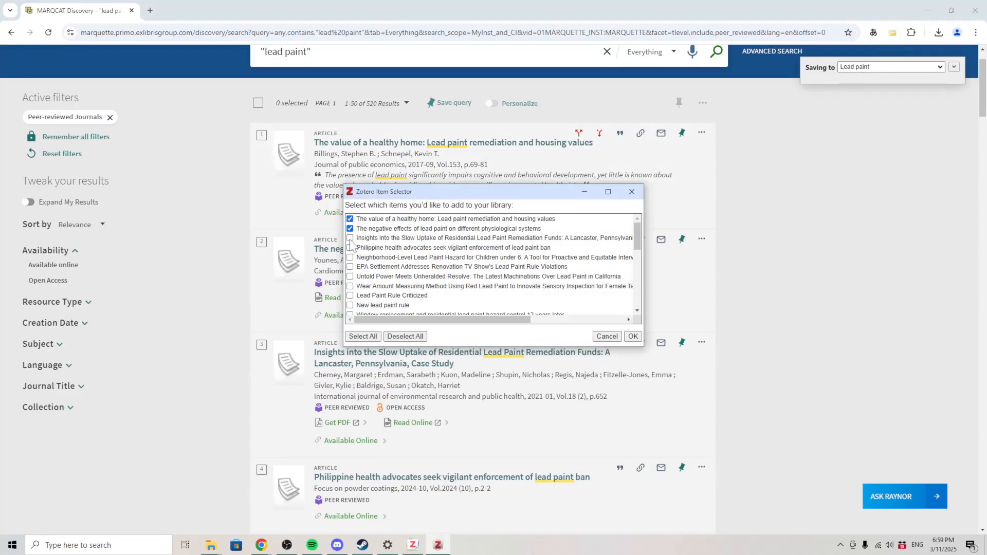
click(351, 238)
click(350, 247)
click(350, 257)
click(351, 267)
click(350, 277)
click(350, 286)
- Add the "Calls for removing all lead paint", "Reducing Environmental Risks" and "Peeling Lead Paint" articles, save the selection, and switch to Zotero
scroll(352, 295, down, 1)
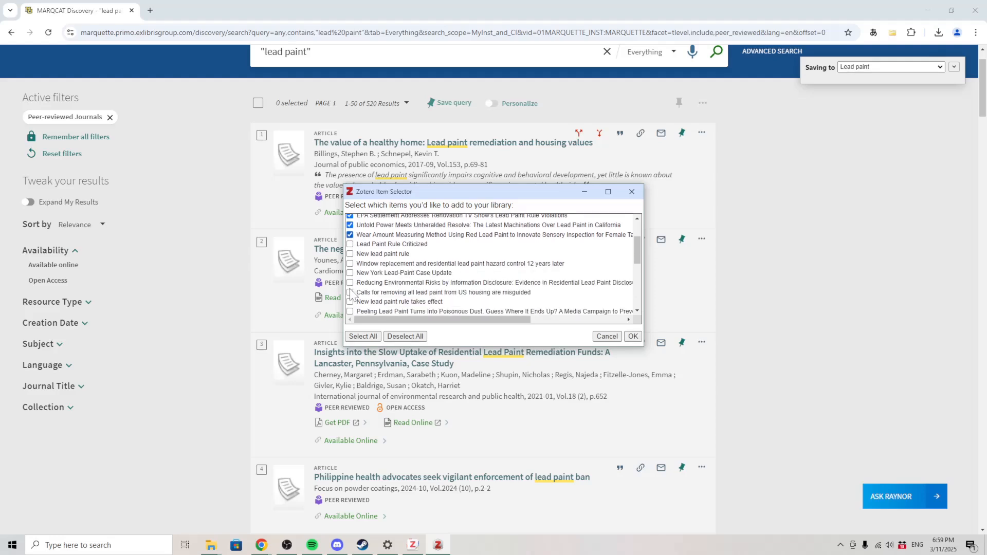
click(350, 292)
click(350, 283)
click(350, 311)
click(633, 337)
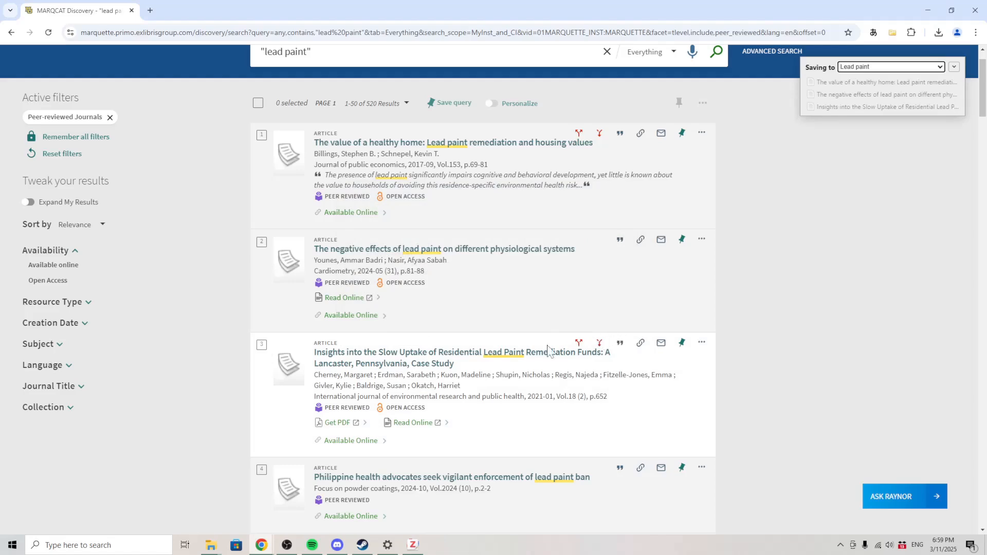
mouse_move(413, 548)
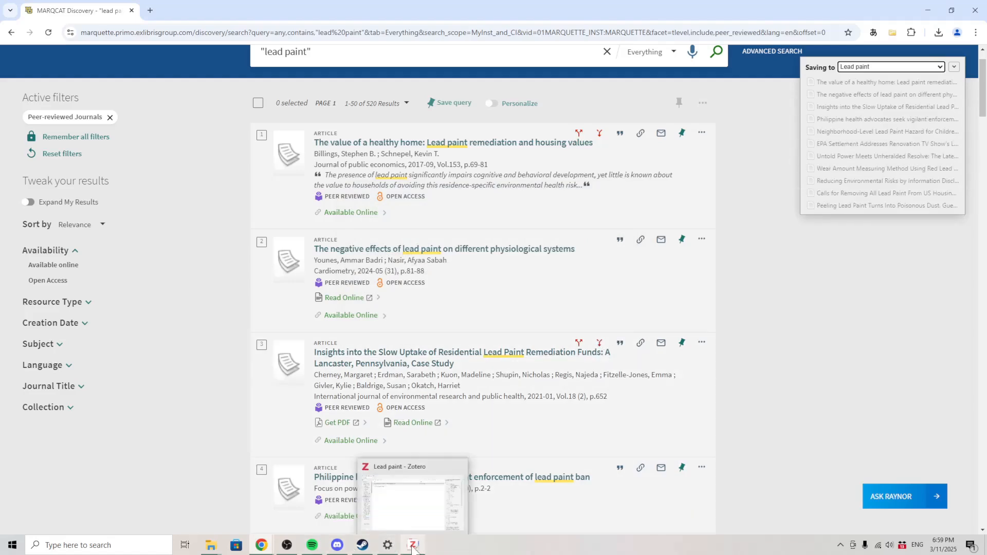
click(412, 502)
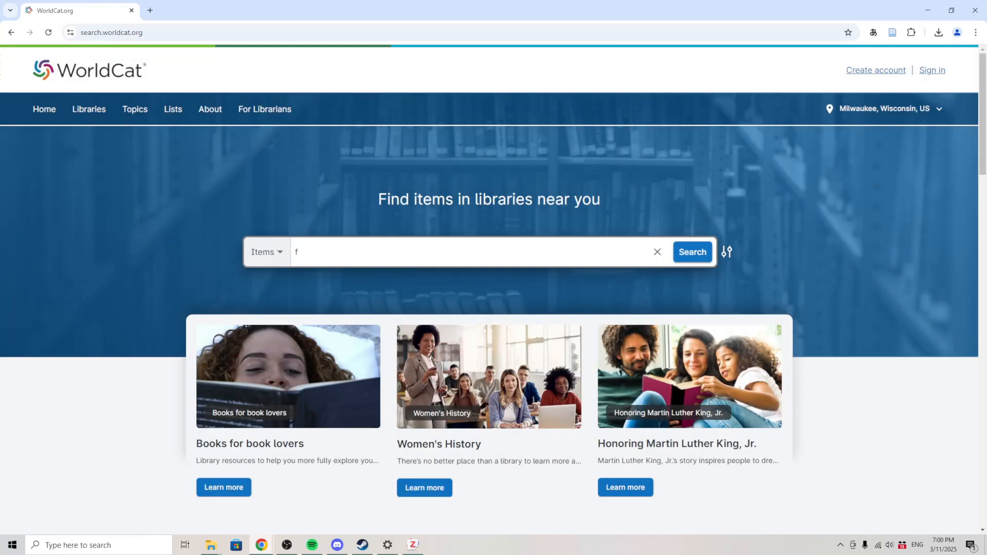
- Search WorldCat for "fruiting bodies"
text(ruiting bo)
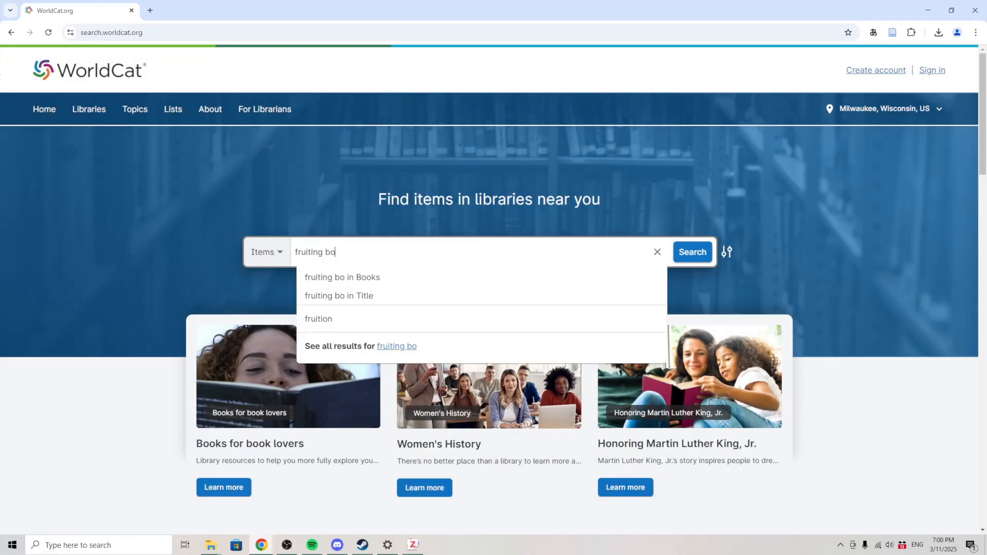
text(dies)
key(Return)
- Open the WorldCat record for "Fruiting bodies : stories" and save the book to Zotero
scroll(869, 227, down, 4)
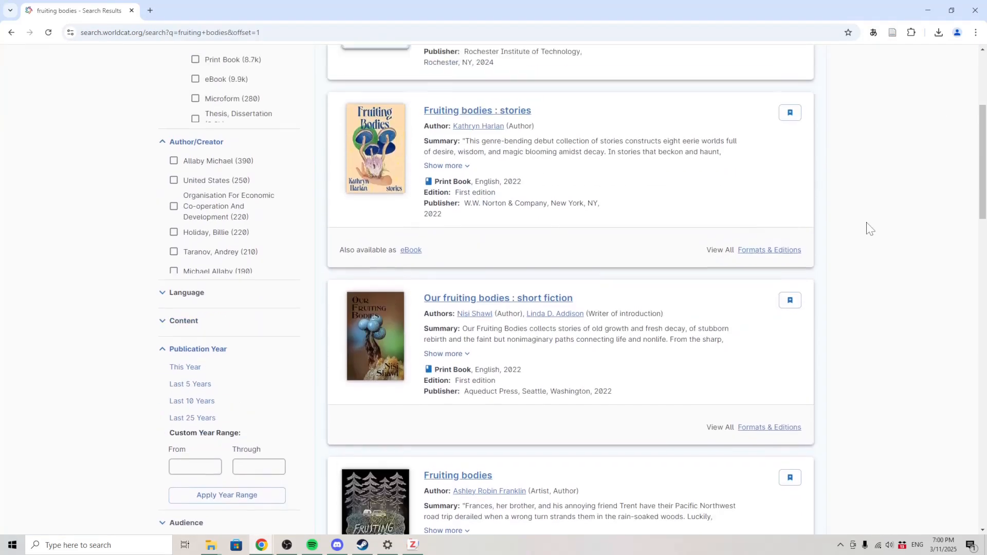
scroll(869, 228, up, 1)
click(479, 126)
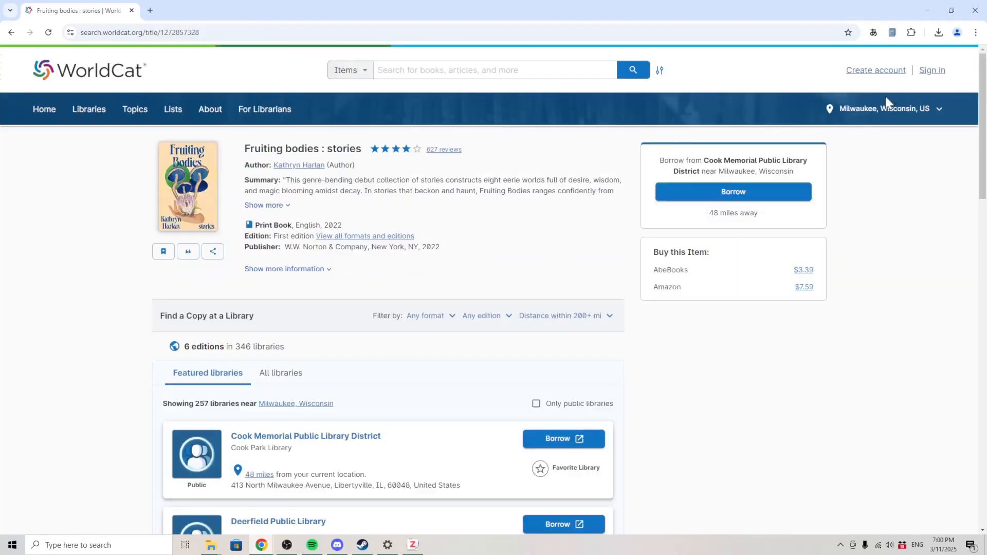
click(893, 32)
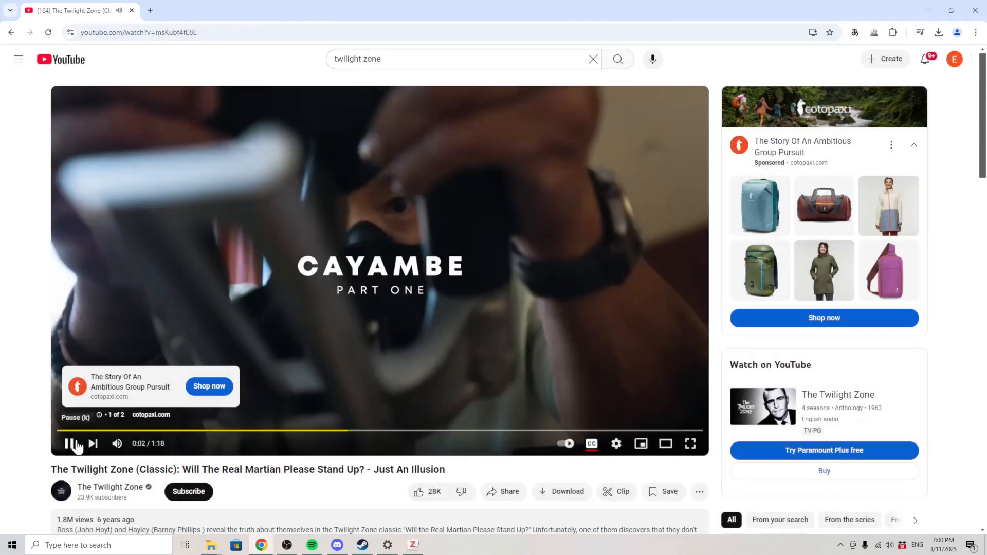
- Pause the Twilight Zone video on YouTube, save it to the Lead paint collection, and select its entry in Zotero
click(71, 444)
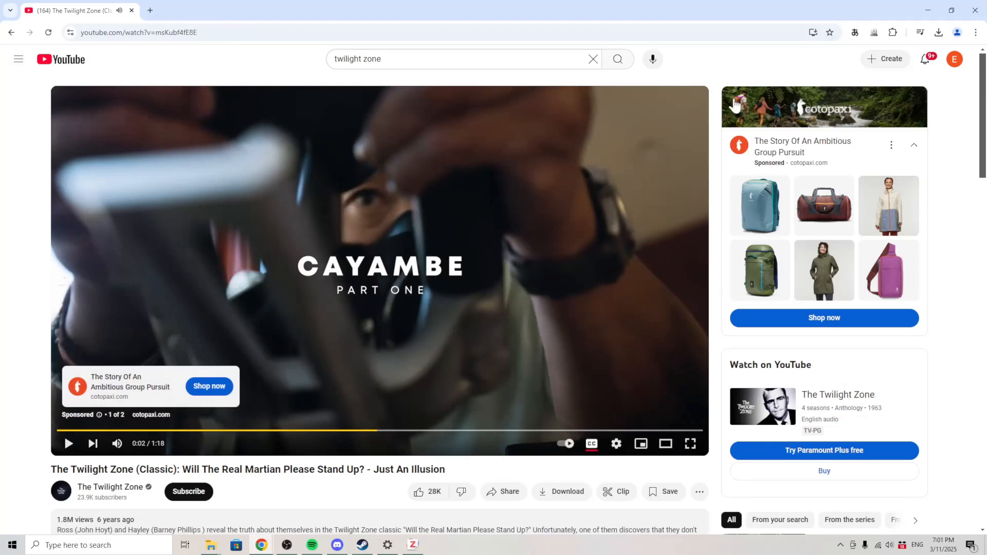
click(877, 36)
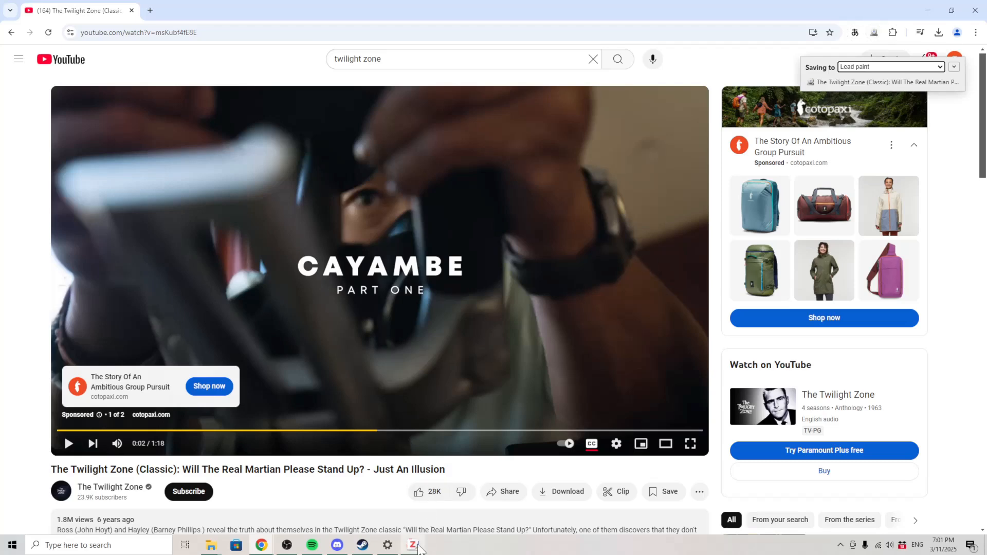
mouse_move(419, 547)
click(420, 500)
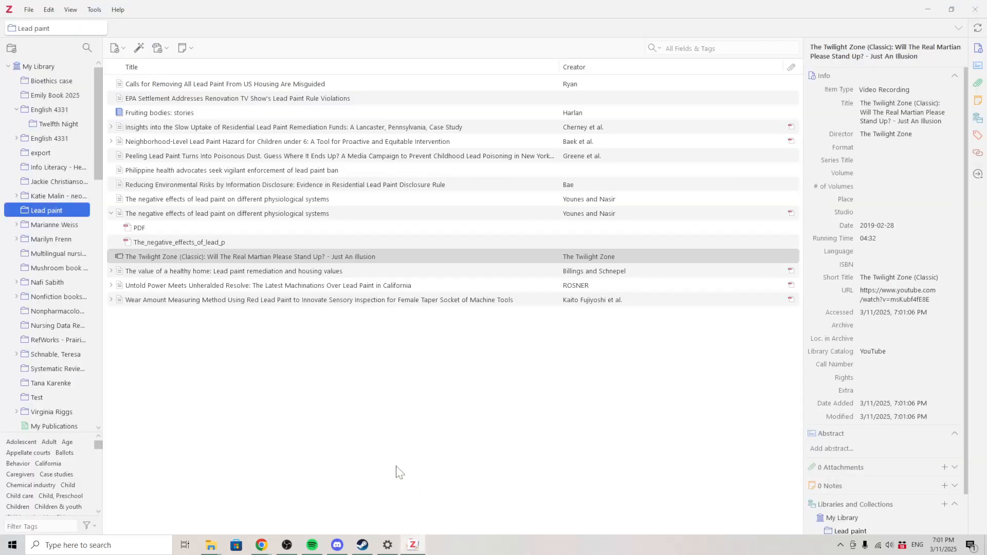
click(303, 259)
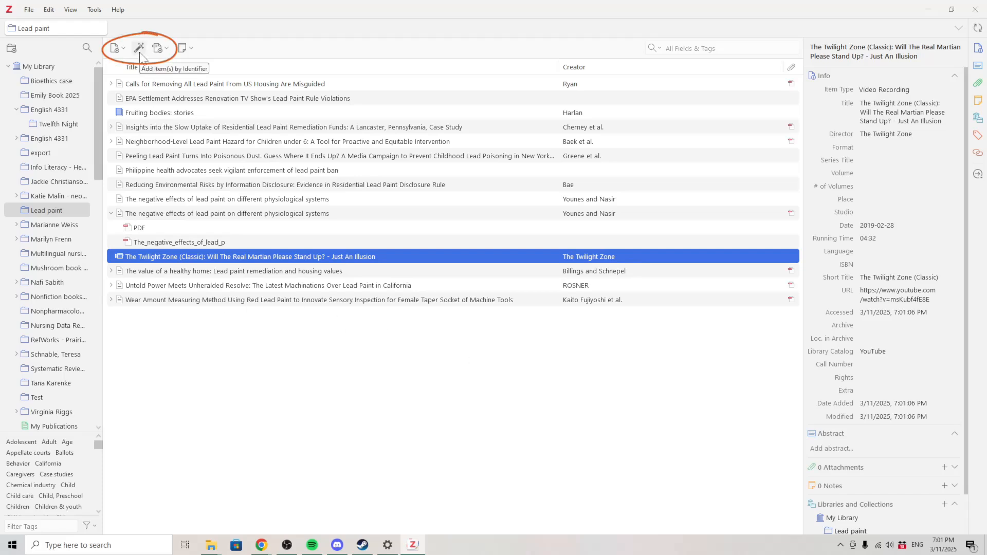
click(139, 48)
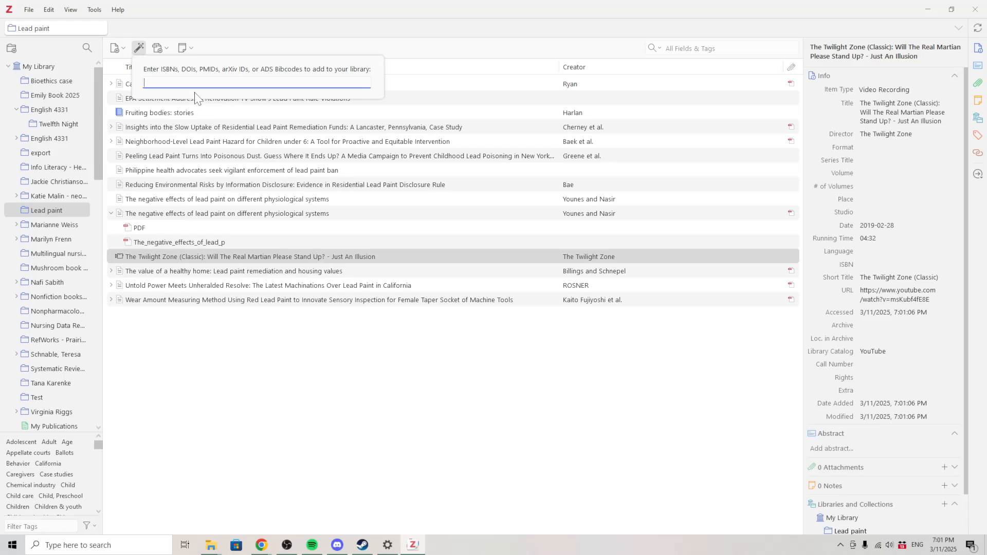
text(9781324089018)
key(Return)
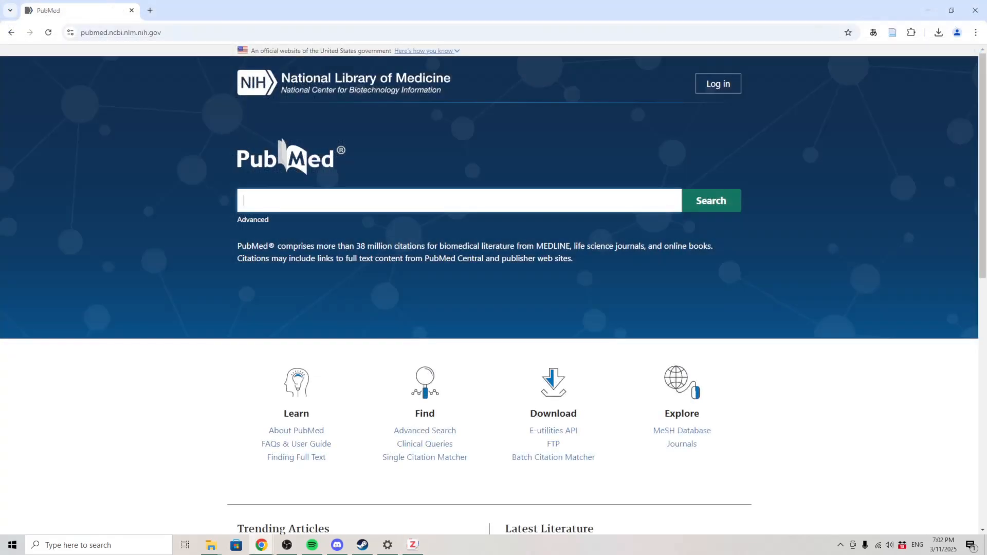
- Search PubMed for "lead paint" and export the results as a citation manager file
text("lead paint")
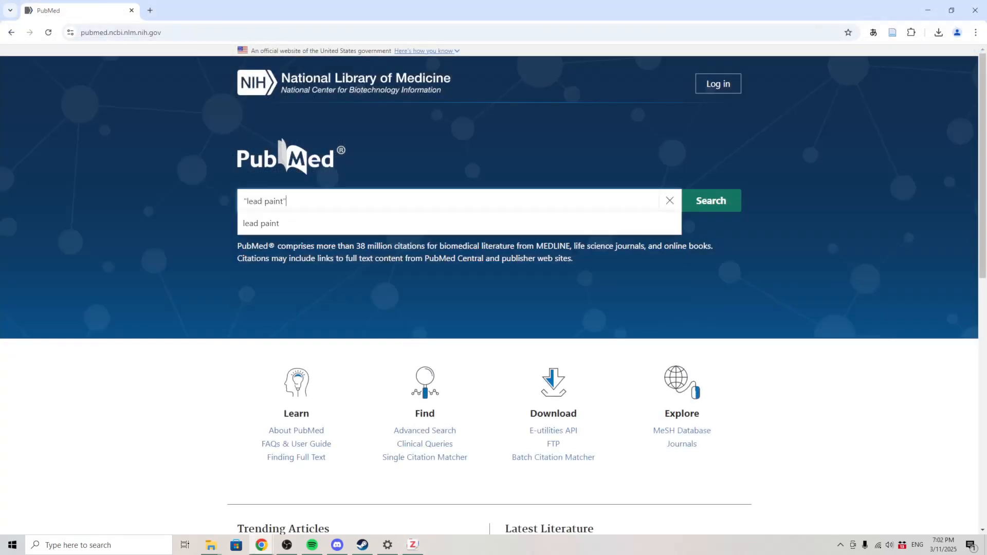
key(Return)
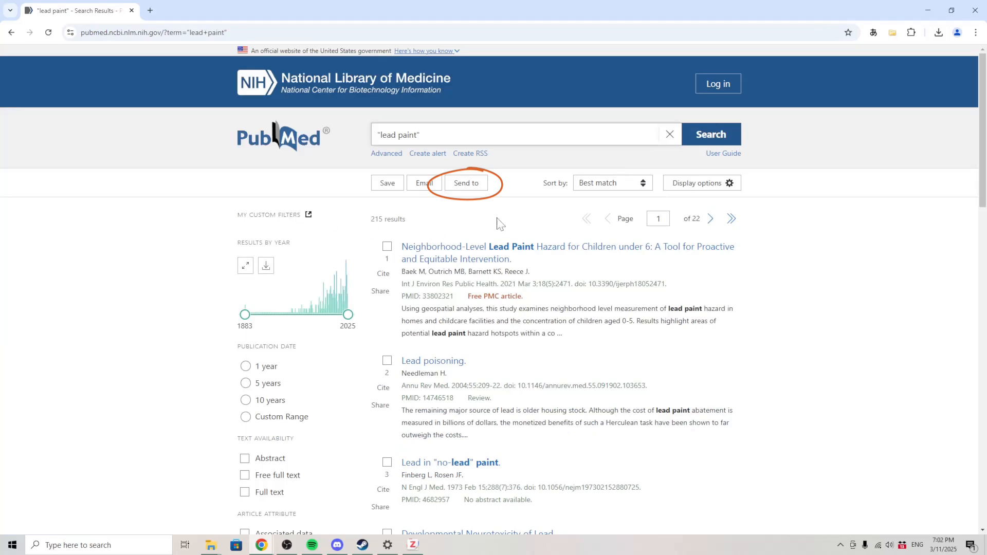
click(476, 188)
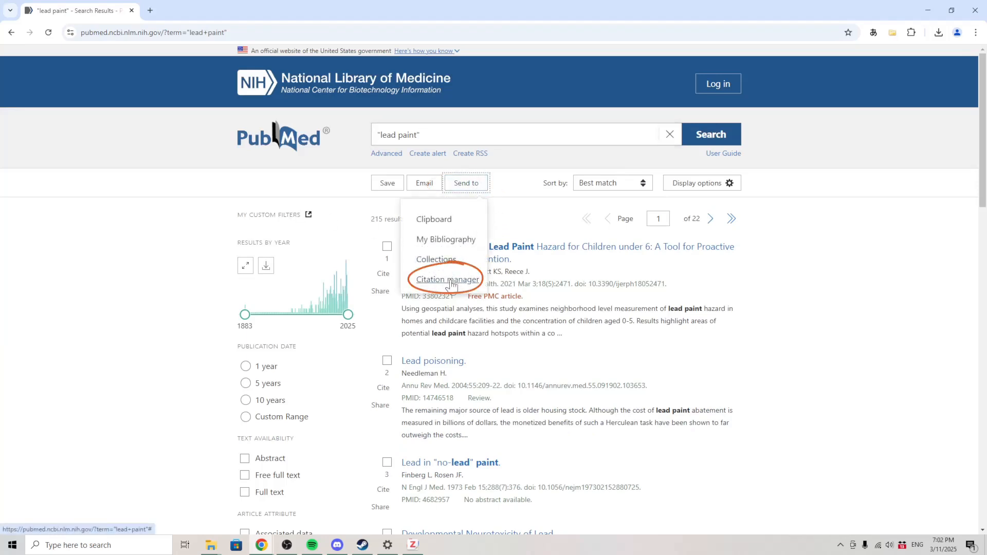
click(448, 280)
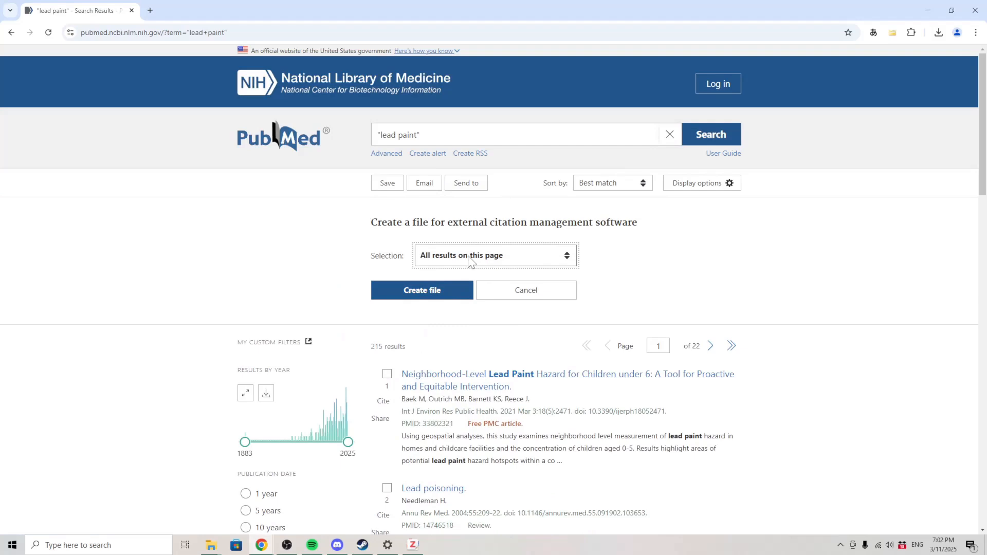
click(469, 260)
click(469, 289)
click(441, 301)
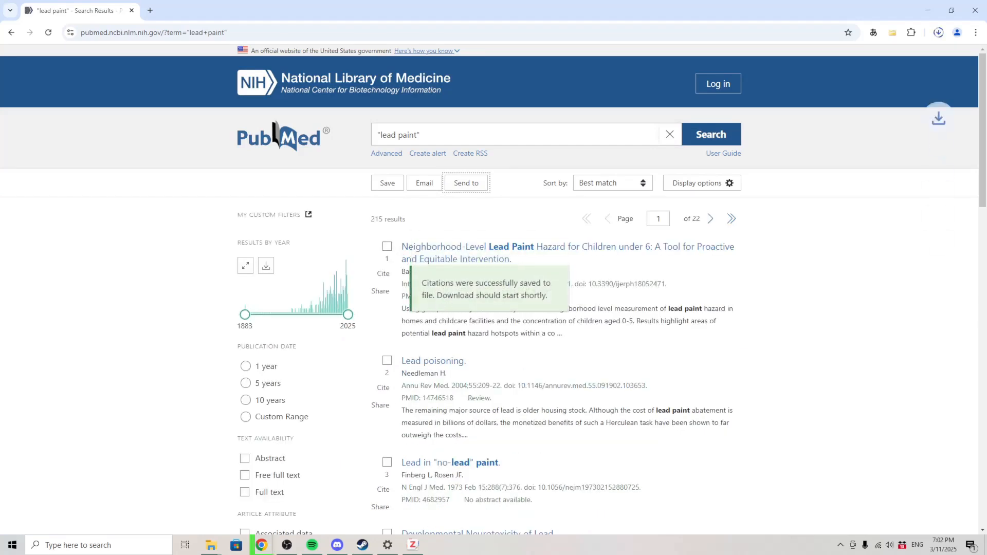